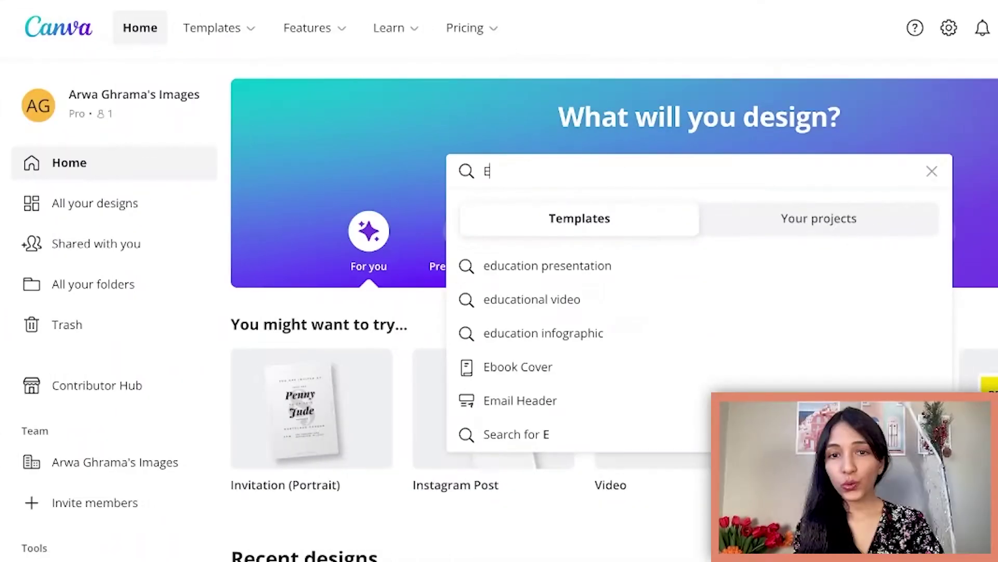
Step: Search templates for 'ebook' and open the Yellow Composition Notebook Ebook Cover template
text(book)
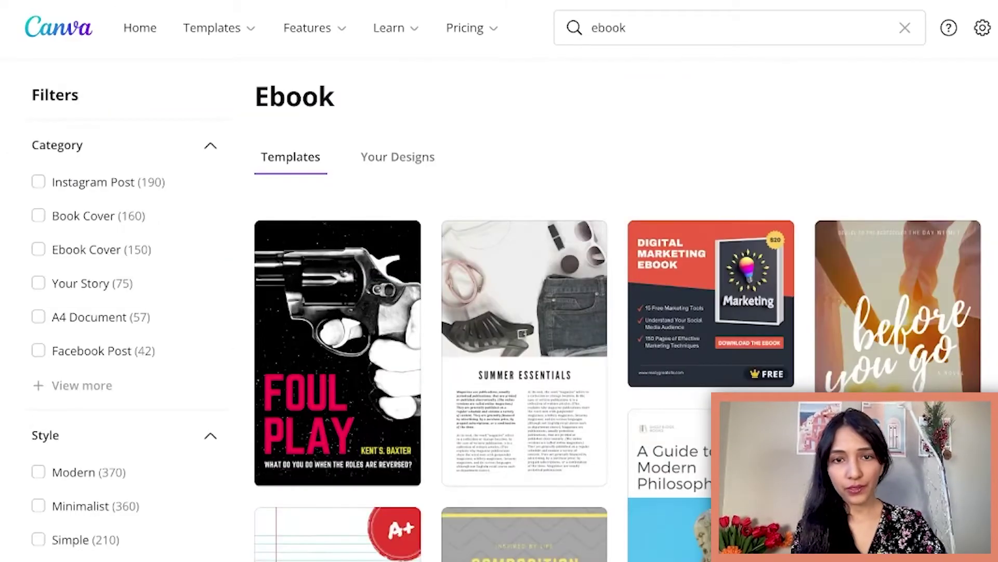
scroll(520, 260, down, 8)
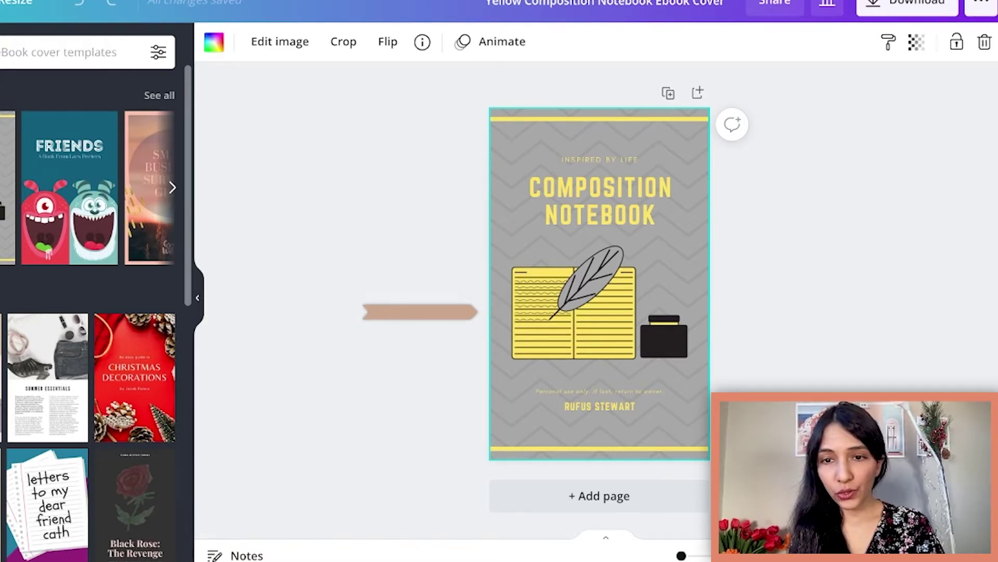
Step: Replace the notebook illustration with a teal-and-yellow image across the page, and reorder the pentagon's layer
click(599, 302)
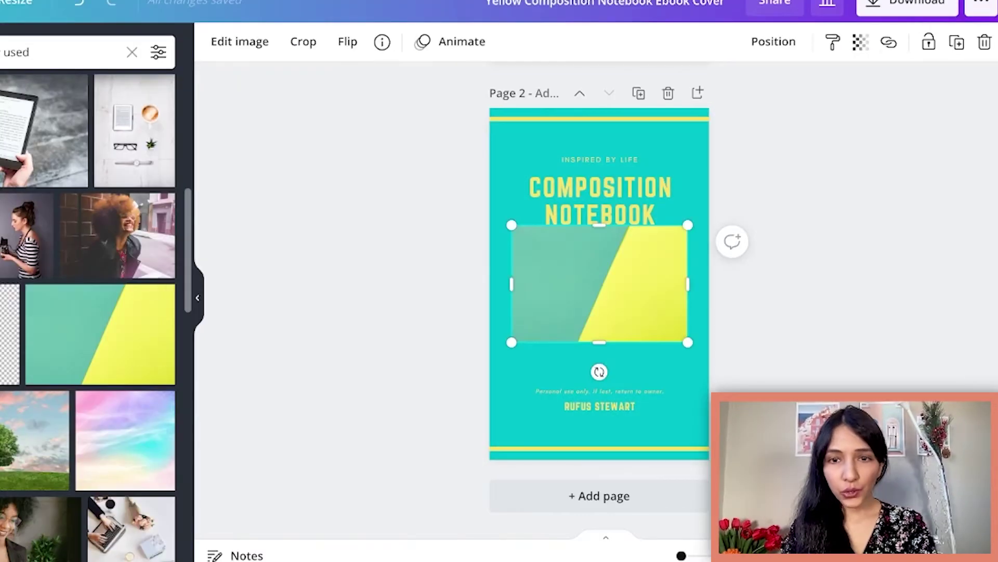
drag(458, 189, 432, 172)
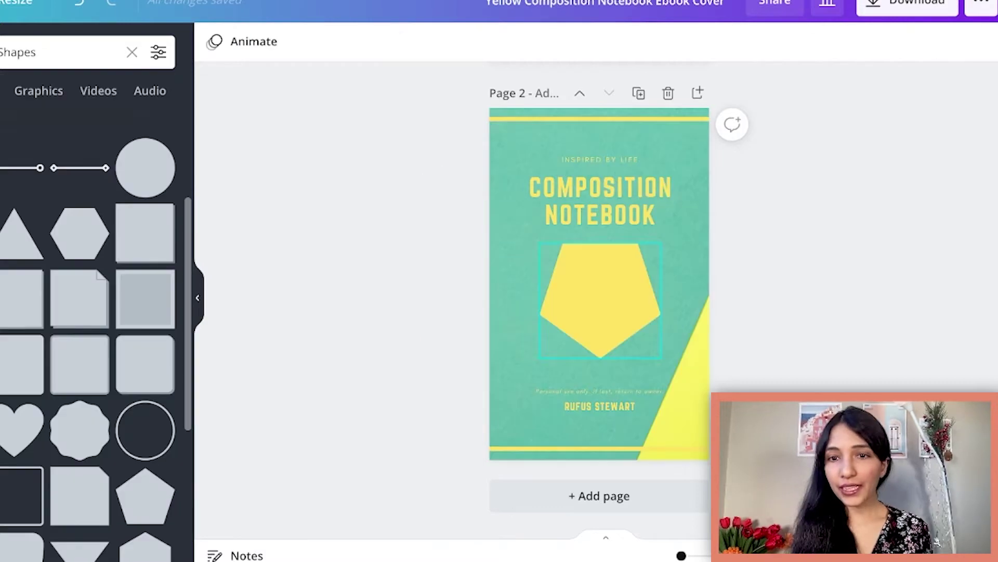
click(600, 302)
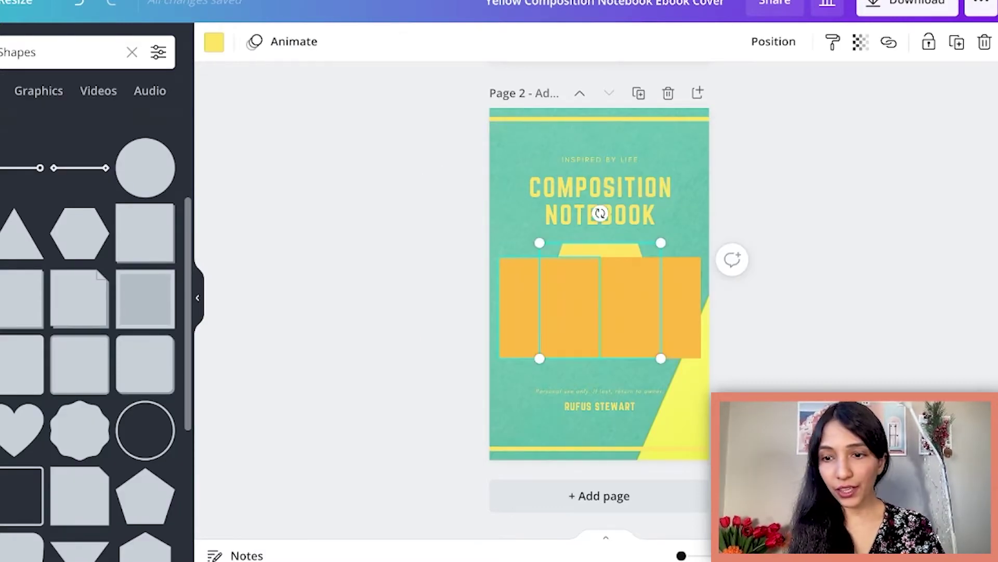
click(774, 42)
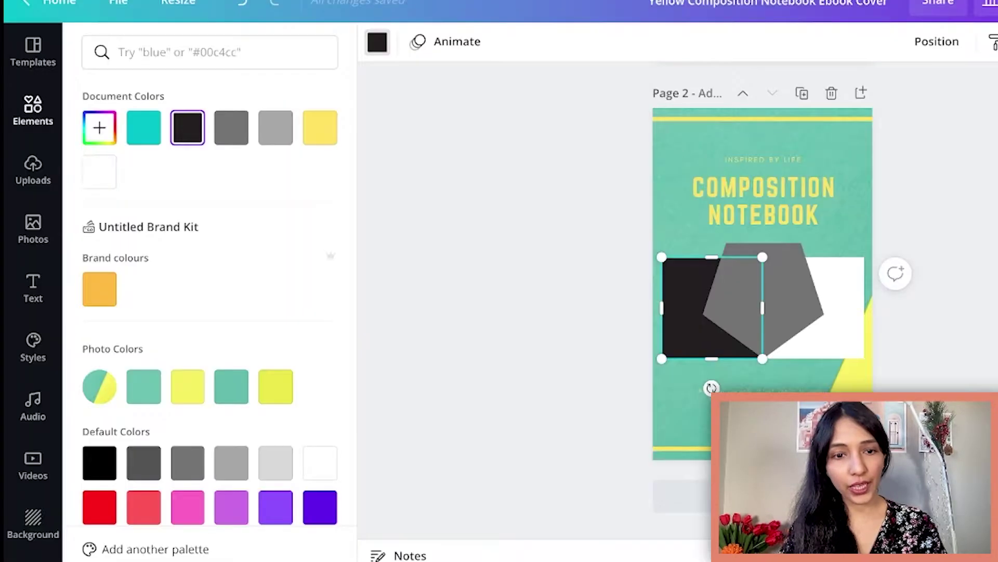
Step: Select the COMPOSITION NOTEBOOK title to set its font to Open Sans
scroll(208, 312, down, 3)
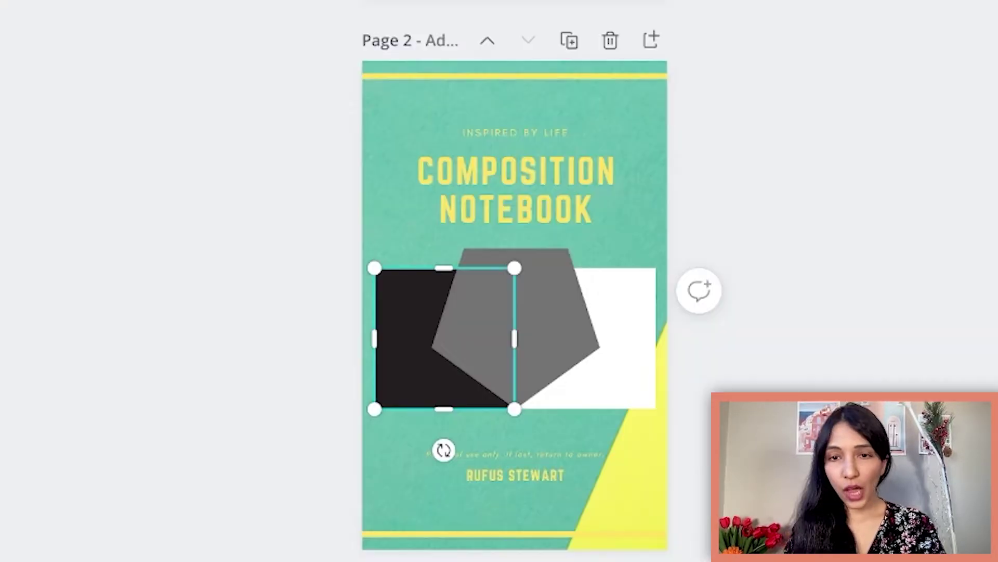
click(515, 190)
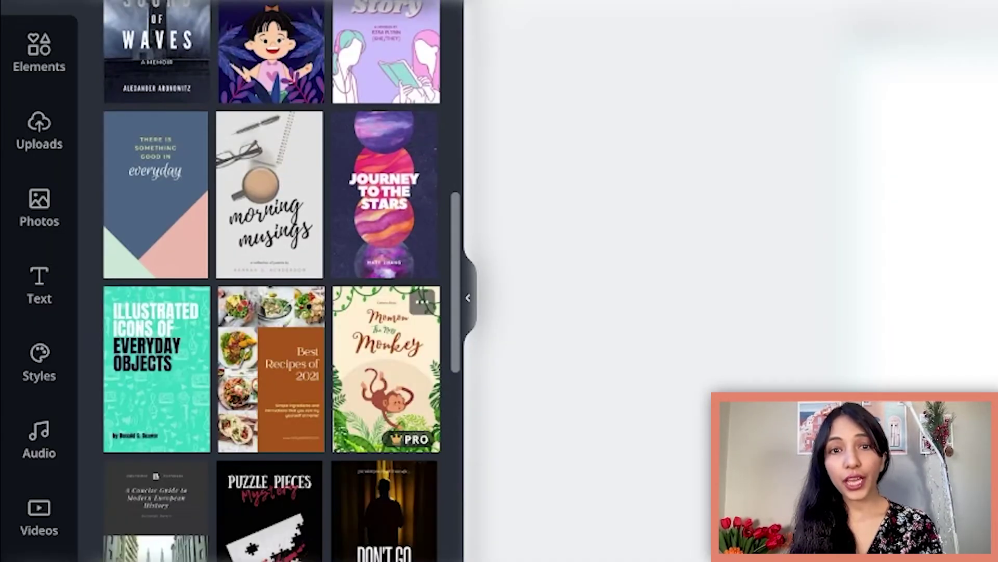
Step: Browse the ebook cover templates gallery for suitable inner-page designs
scroll(422, 301, down, 10)
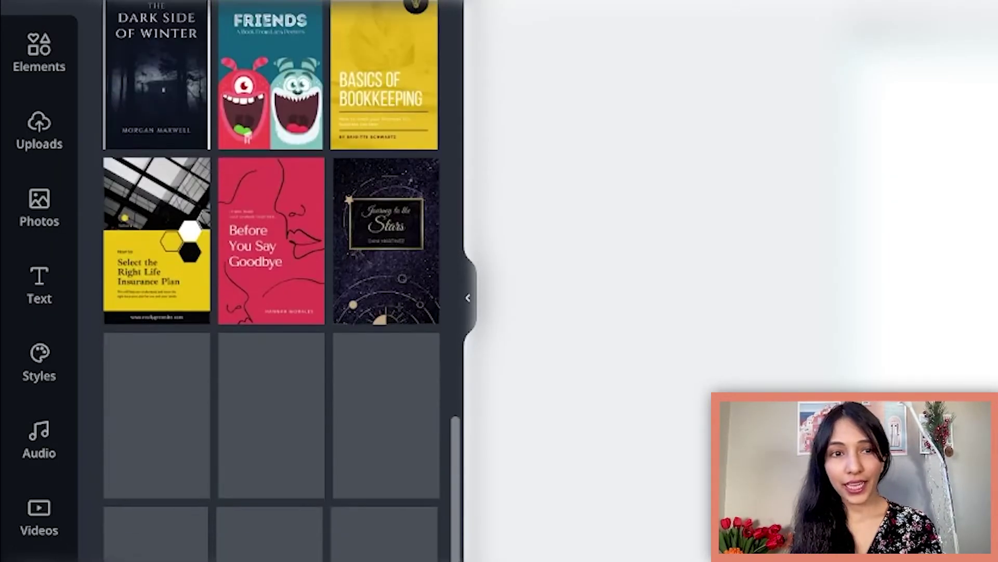
scroll(271, 307, down, 8)
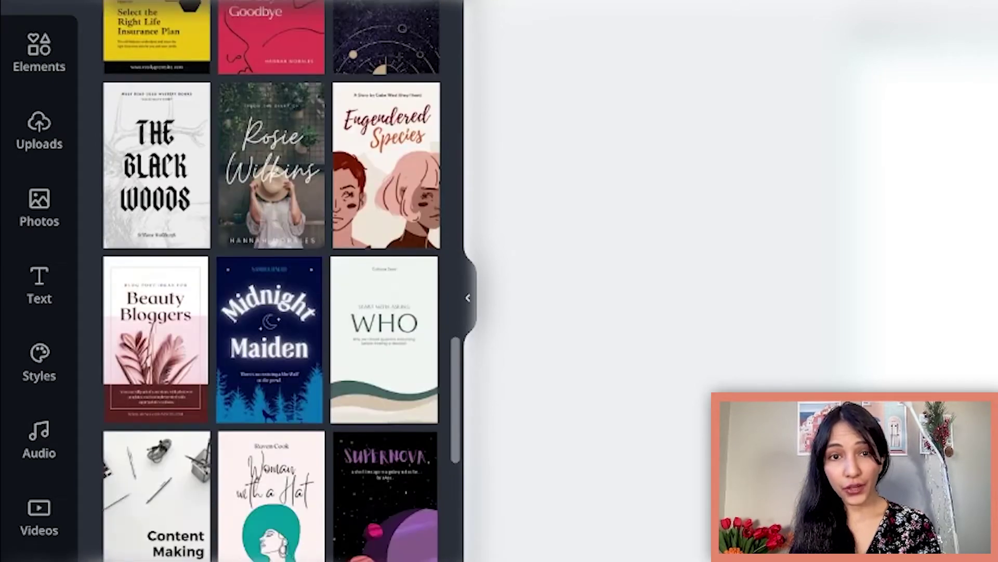
scroll(270, 306, down, 8)
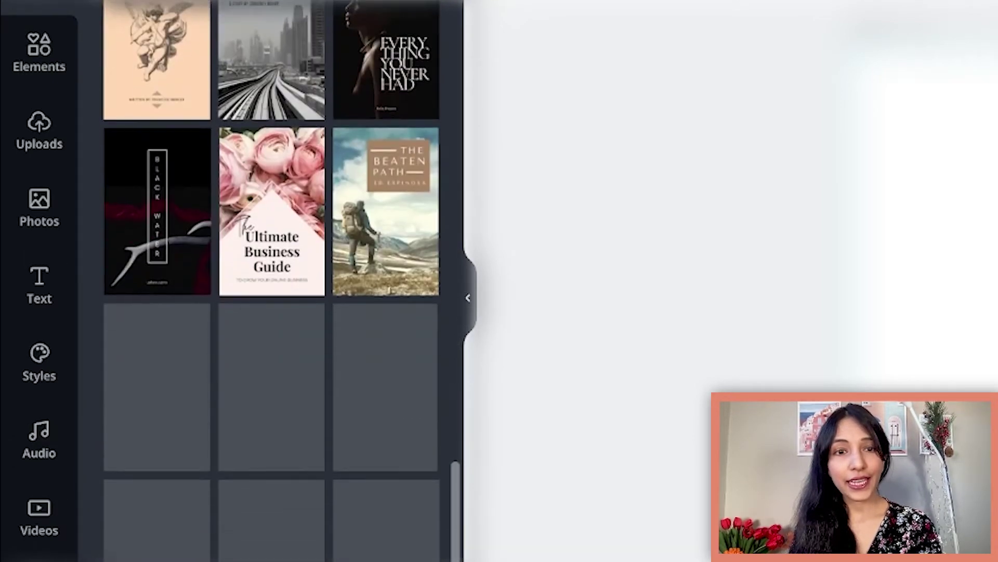
scroll(271, 307, down, 8)
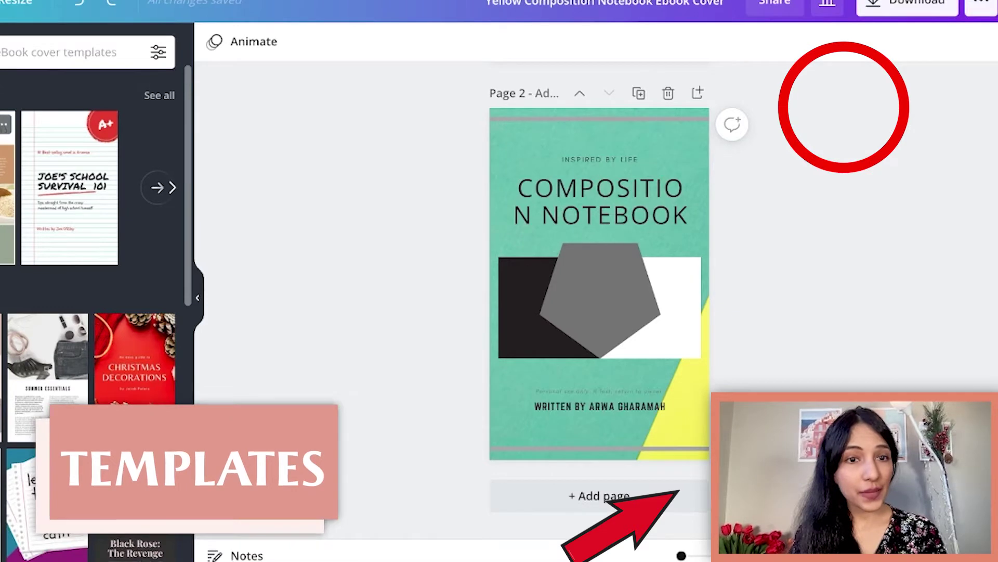
Step: Add the All About Grains template as page 3 of the ebook
drag(126, 187, 793, 520)
drag(634, 515, 632, 500)
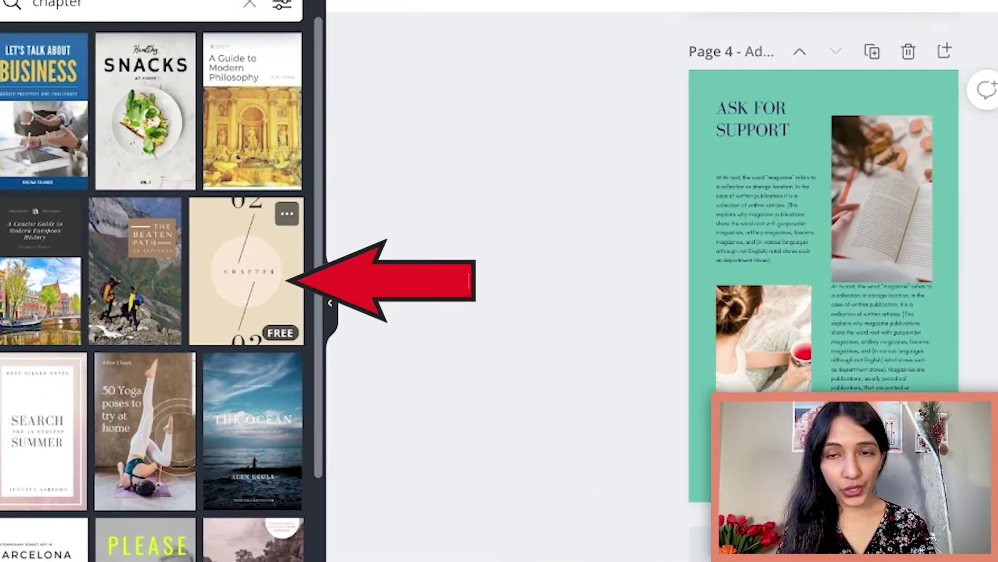
Step: Add the Chapter 02 divider template as page 5 with a mint background
drag(246, 270, 825, 536)
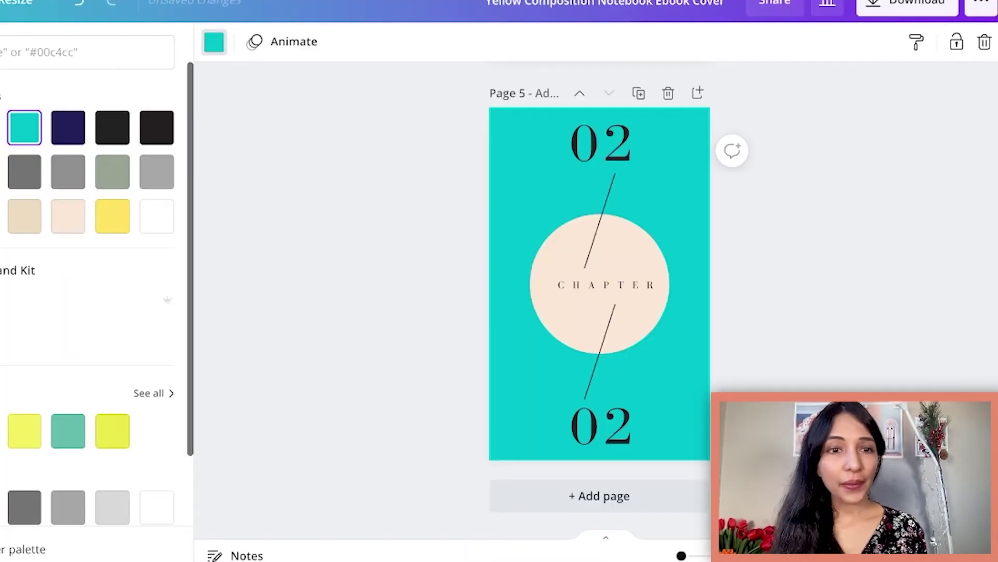
click(68, 430)
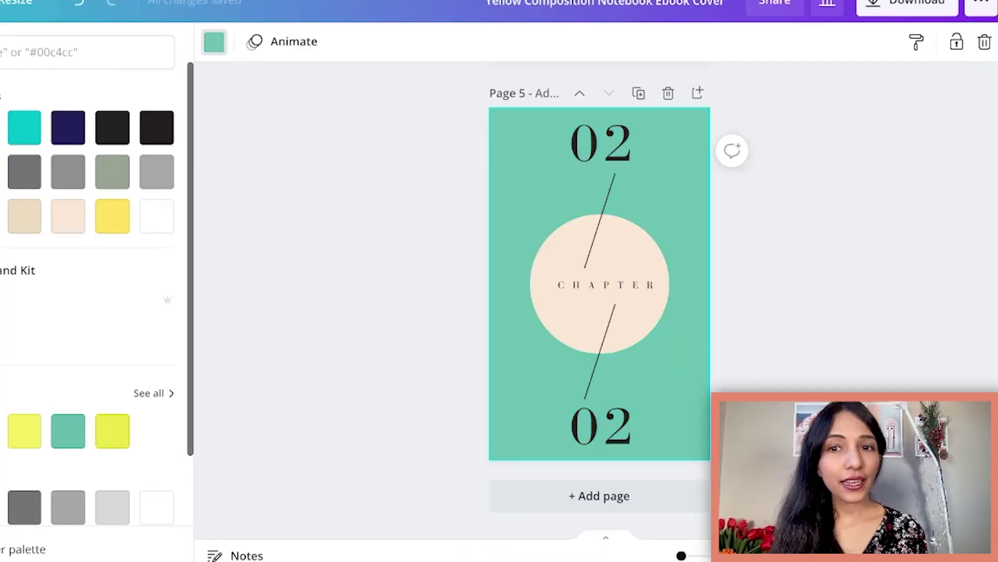
scroll(600, 300, up, 10)
scroll(600, 299, up, 5)
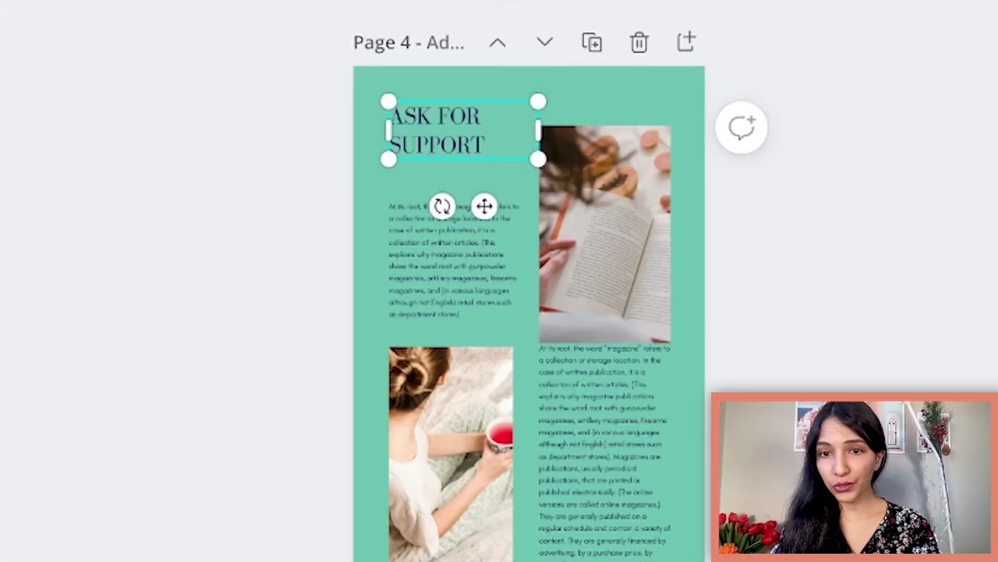
Step: Check link options for the ASK FOR SUPPORT heading, then add a blank mint page 6
double_click(437, 130)
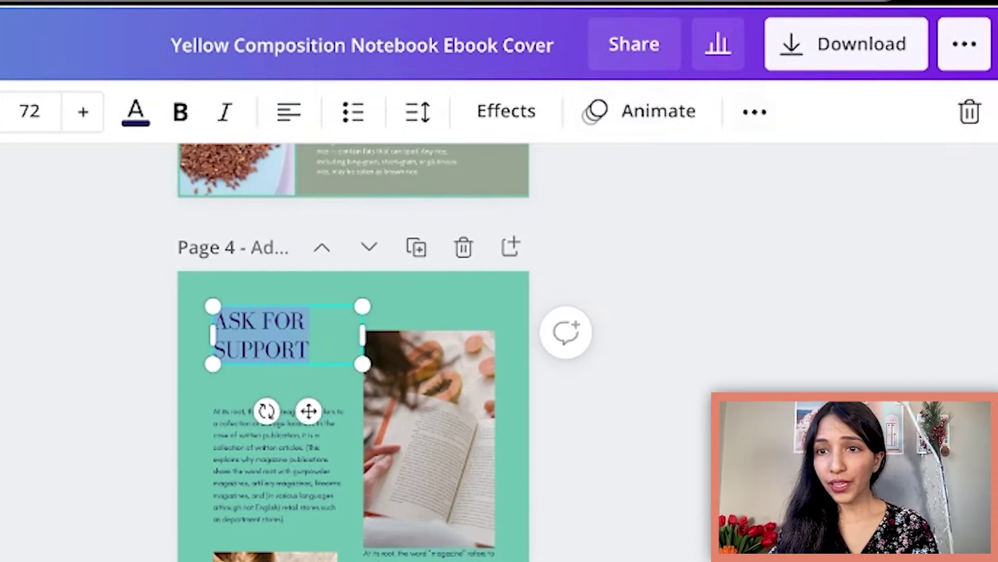
click(754, 112)
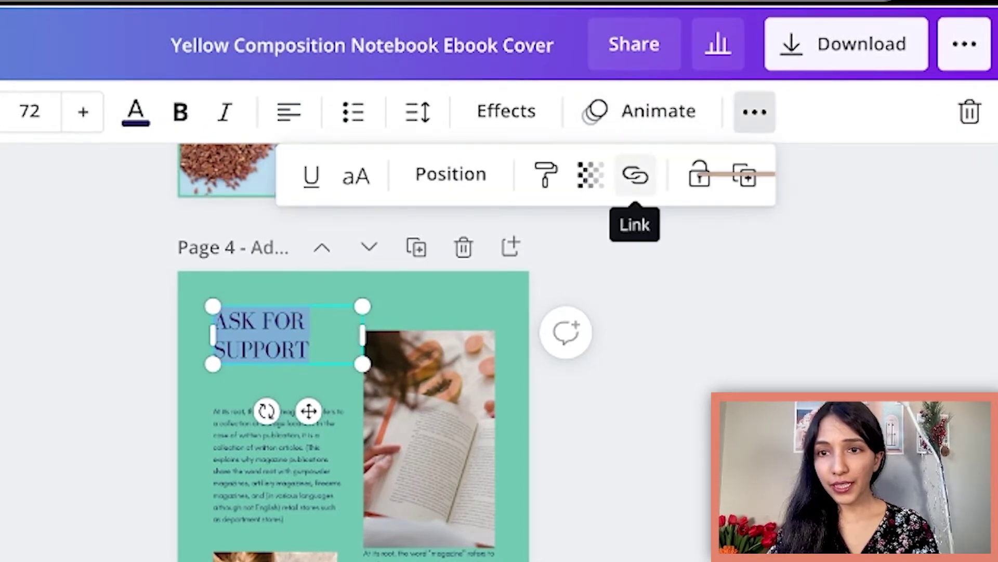
click(635, 176)
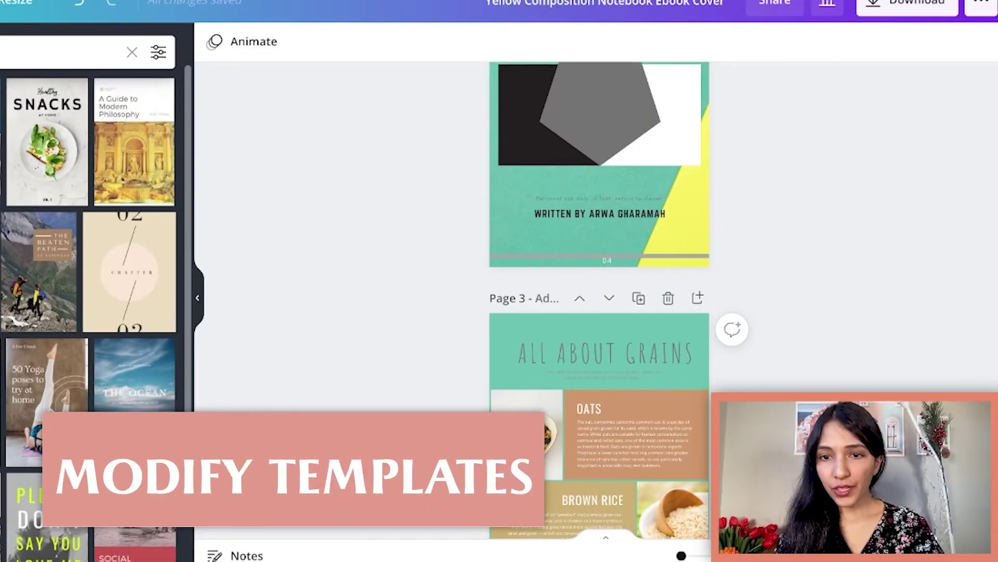
click(607, 259)
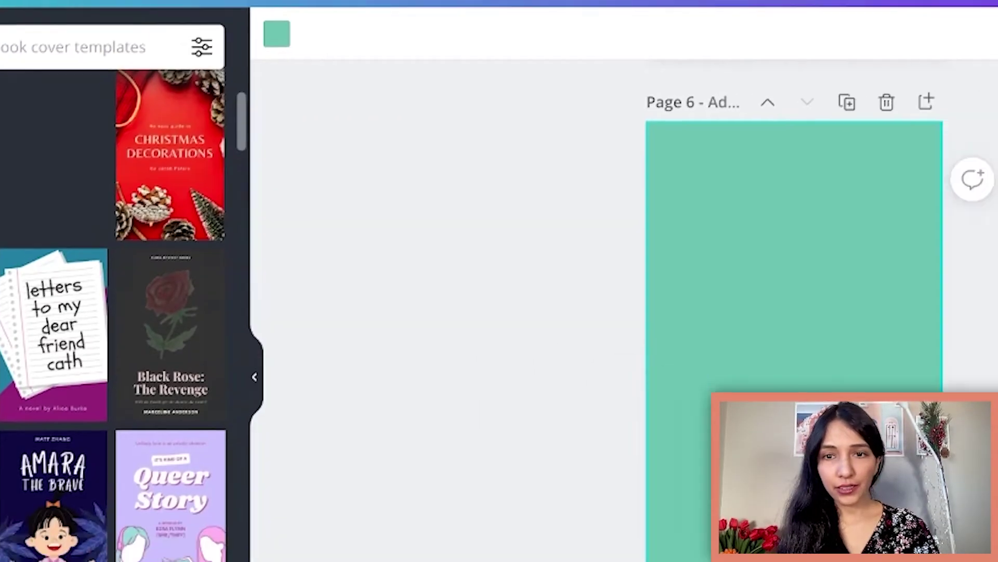
Step: Apply the Summer Essentials layout to page 6 and drop the e-reader photo into its frame
click(270, 199)
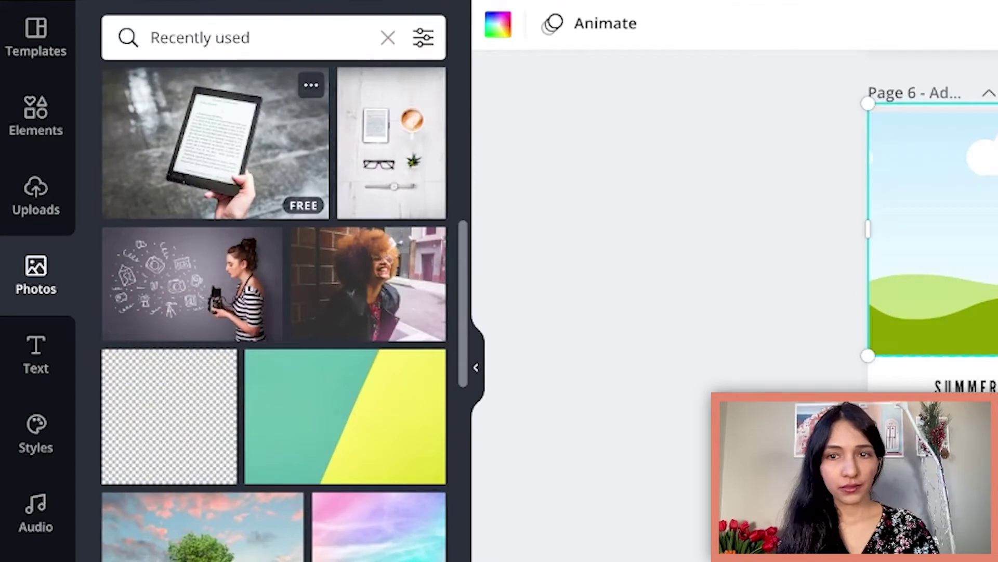
drag(216, 143, 962, 229)
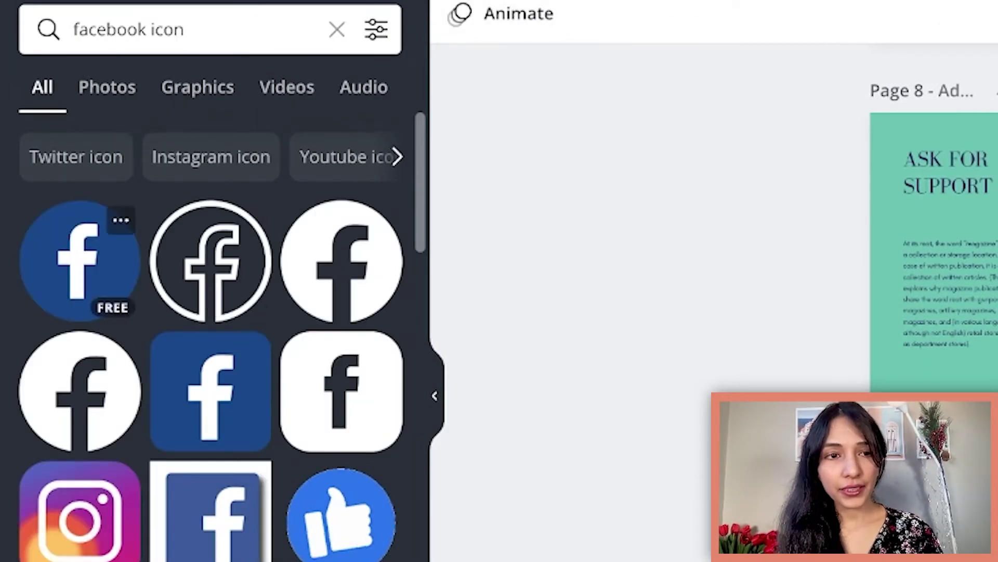
Step: Add a Facebook icon beneath the circular profile photo on page 8
click(79, 260)
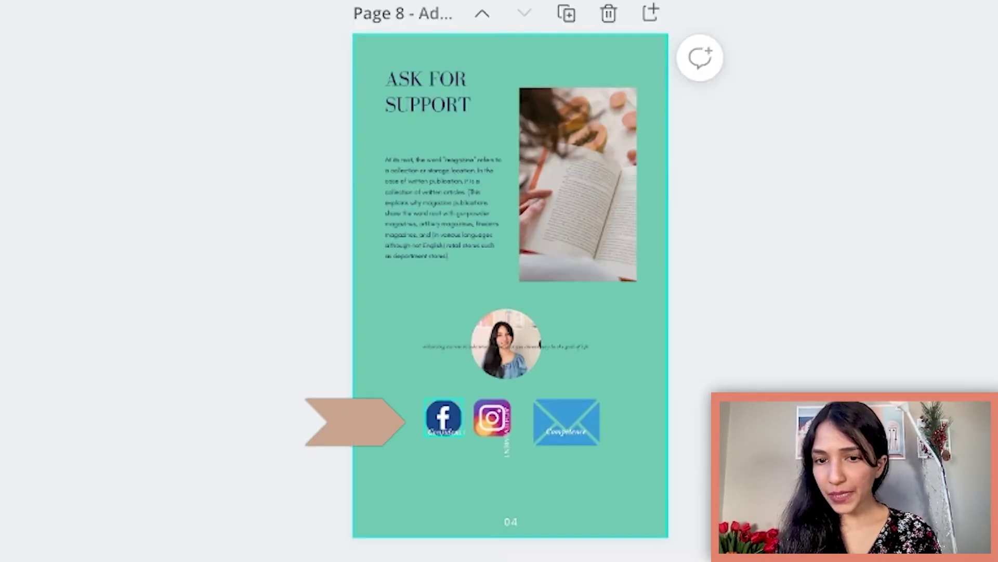
Step: Link the Facebook icon to its account, then select the Instagram icon for linking
click(552, 376)
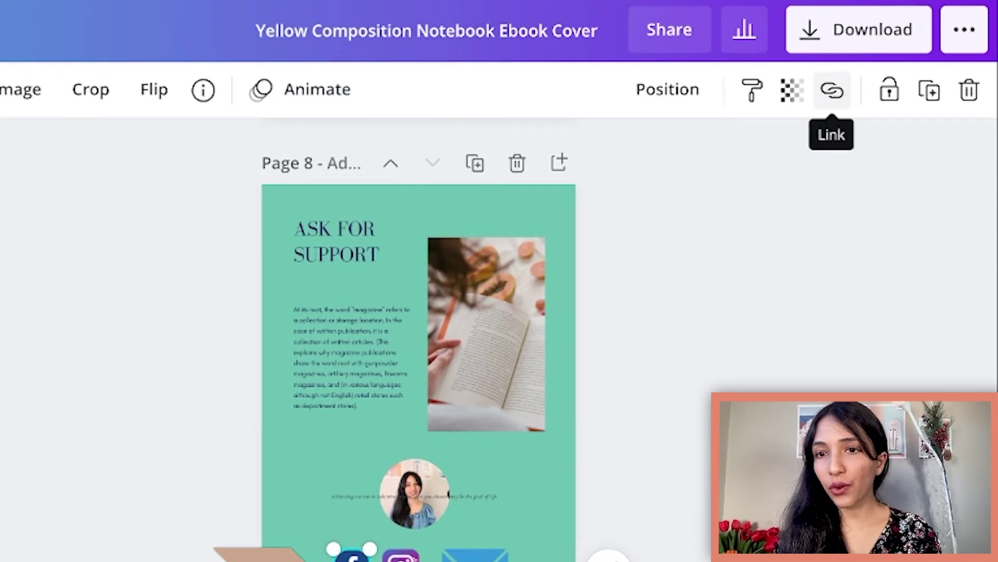
click(832, 90)
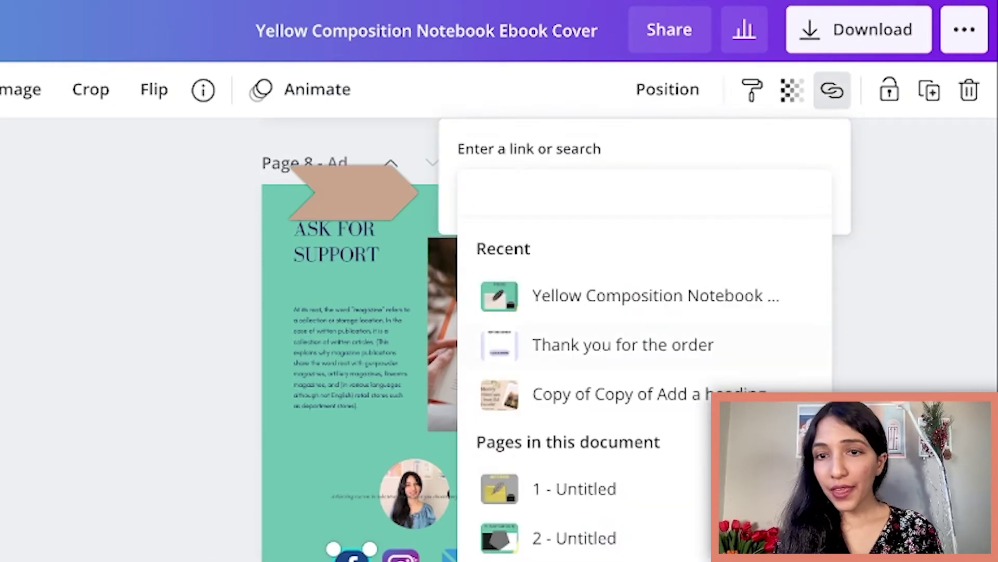
key(Escape)
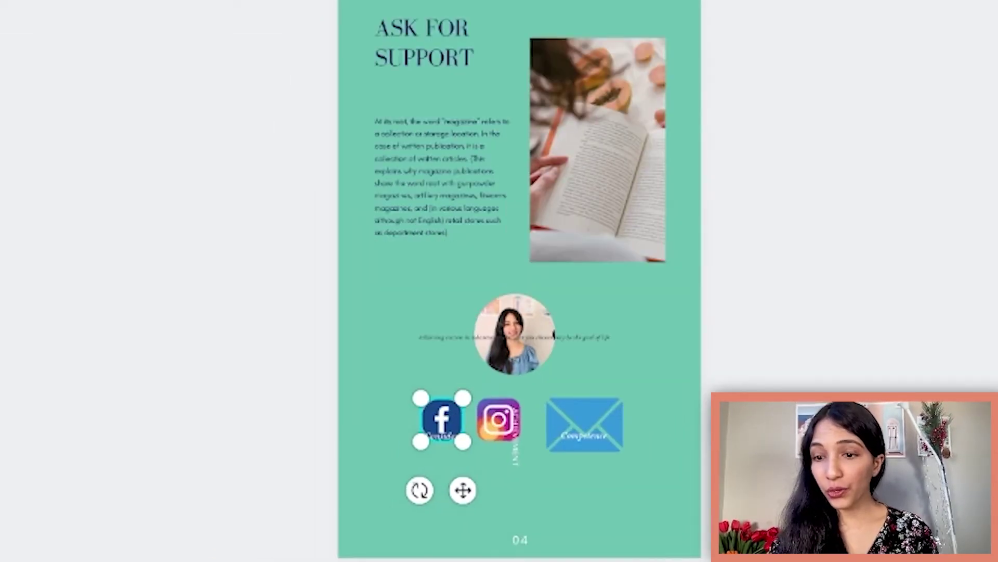
key(Escape)
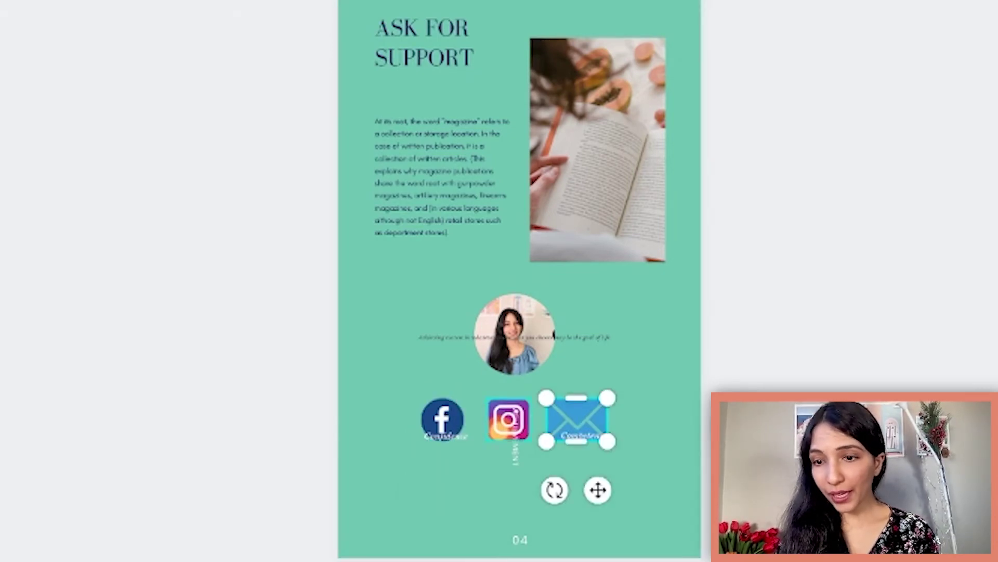
click(508, 419)
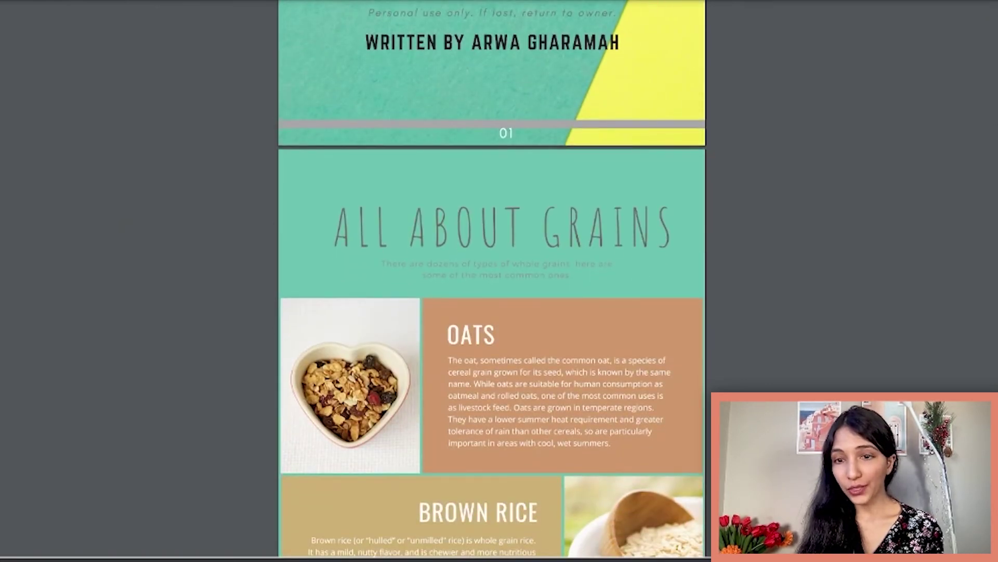
Step: Scroll through the exported ebook PDF from the cover down to the All About Grains page
scroll(492, 279, down, 1)
scroll(492, 279, down, 20)
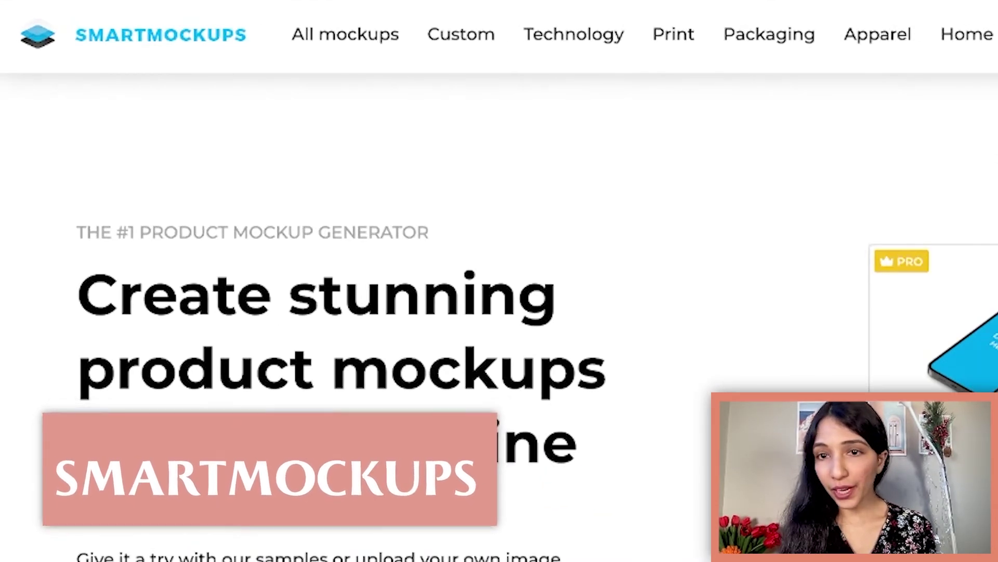
Step: Scroll the Smartmockups magazine grid previewing the teal HEALTHY FOOD cover
scroll(499, 281, down, 5)
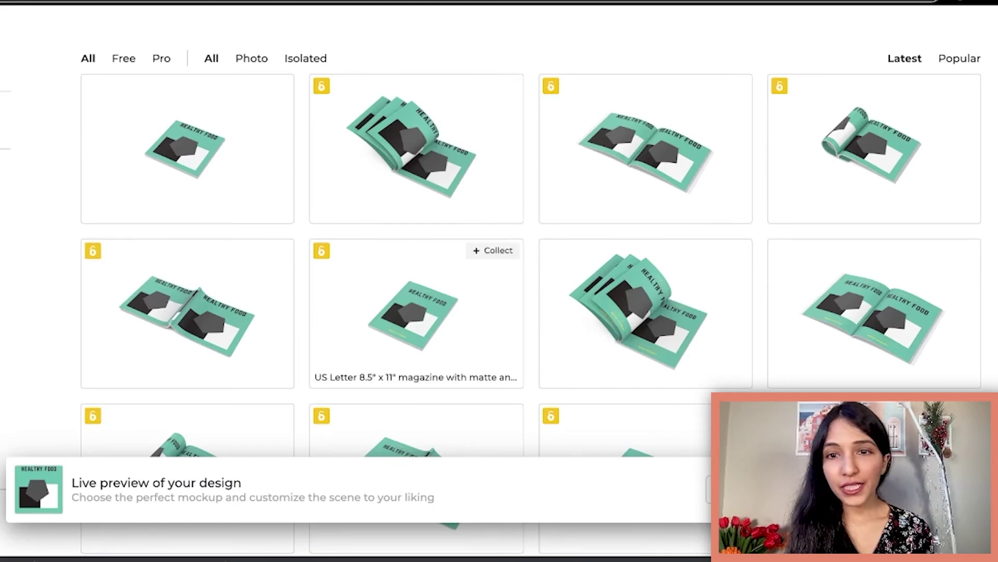
scroll(530, 291, down, 1)
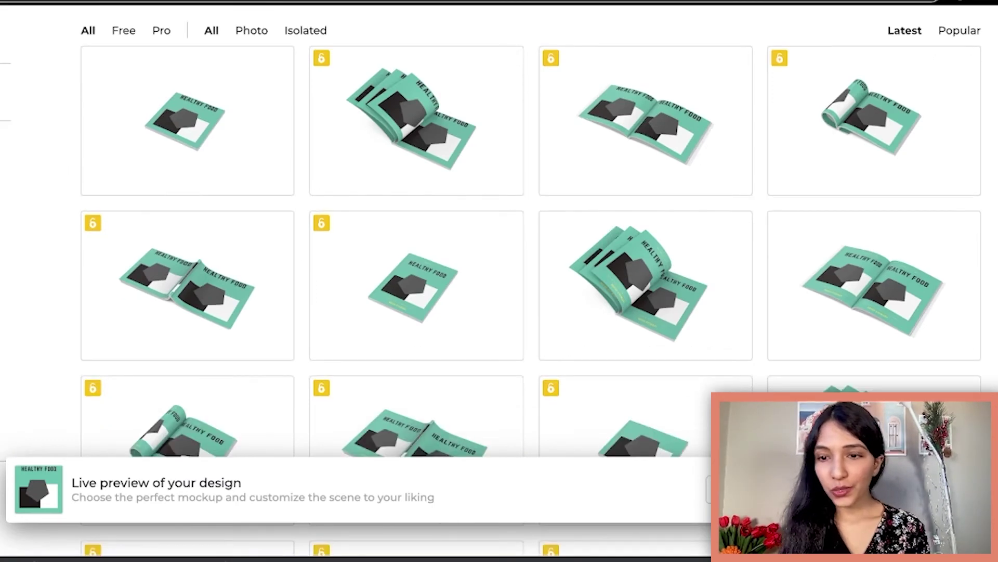